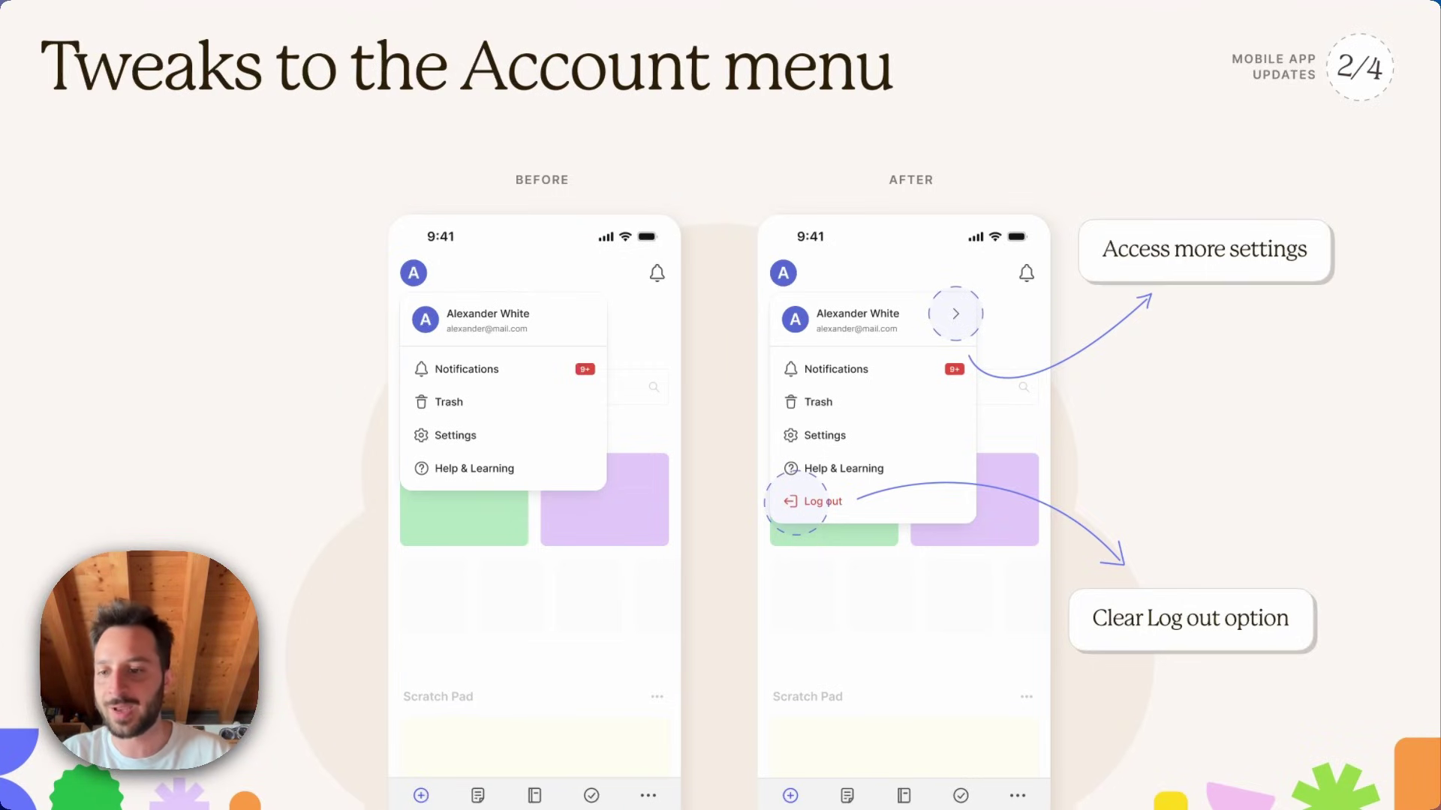
Advance past the remaining mobile update slides to 'Clearer note headers' (4/4).
key(Right)
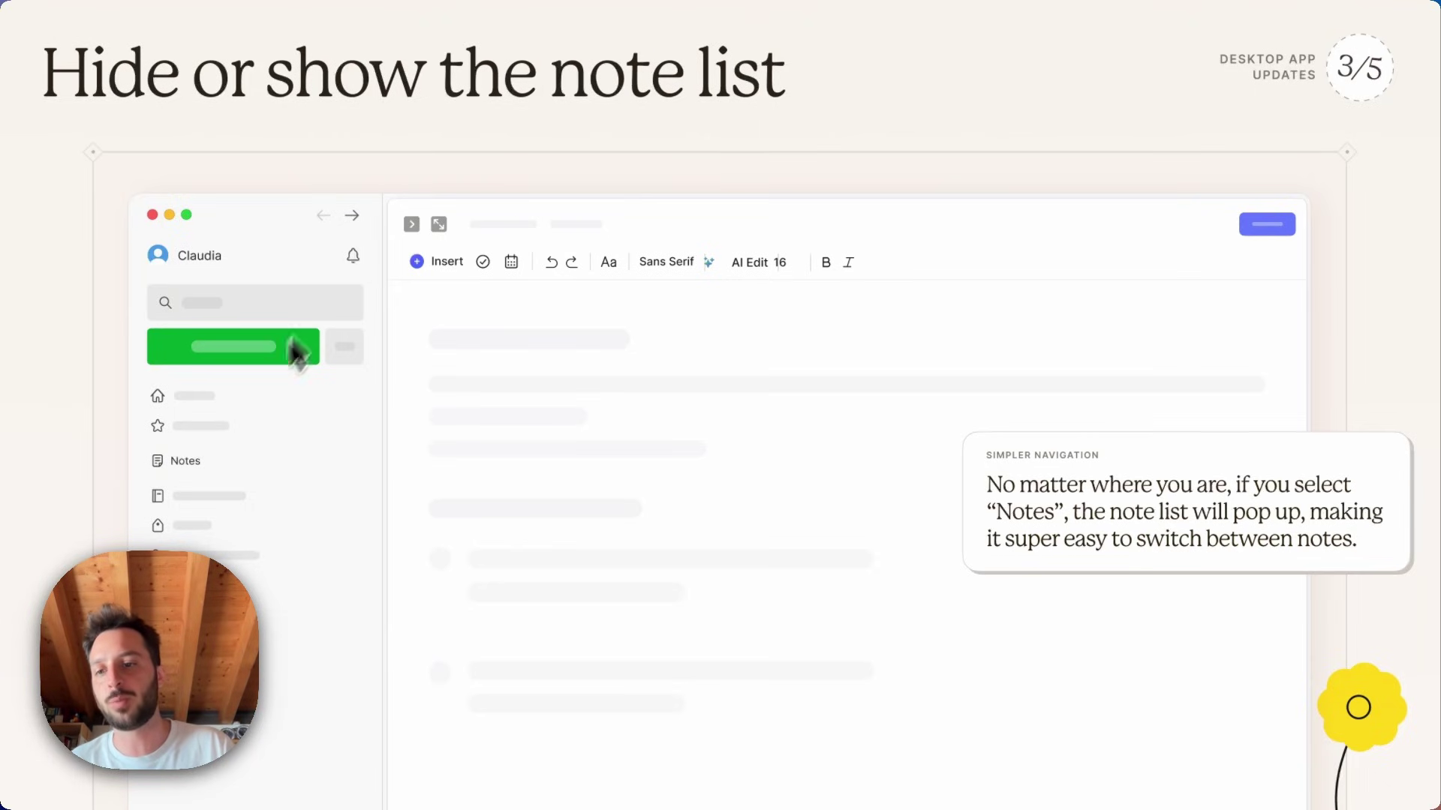
Show the note list by selecting Notes in the sidebar.
click(287, 470)
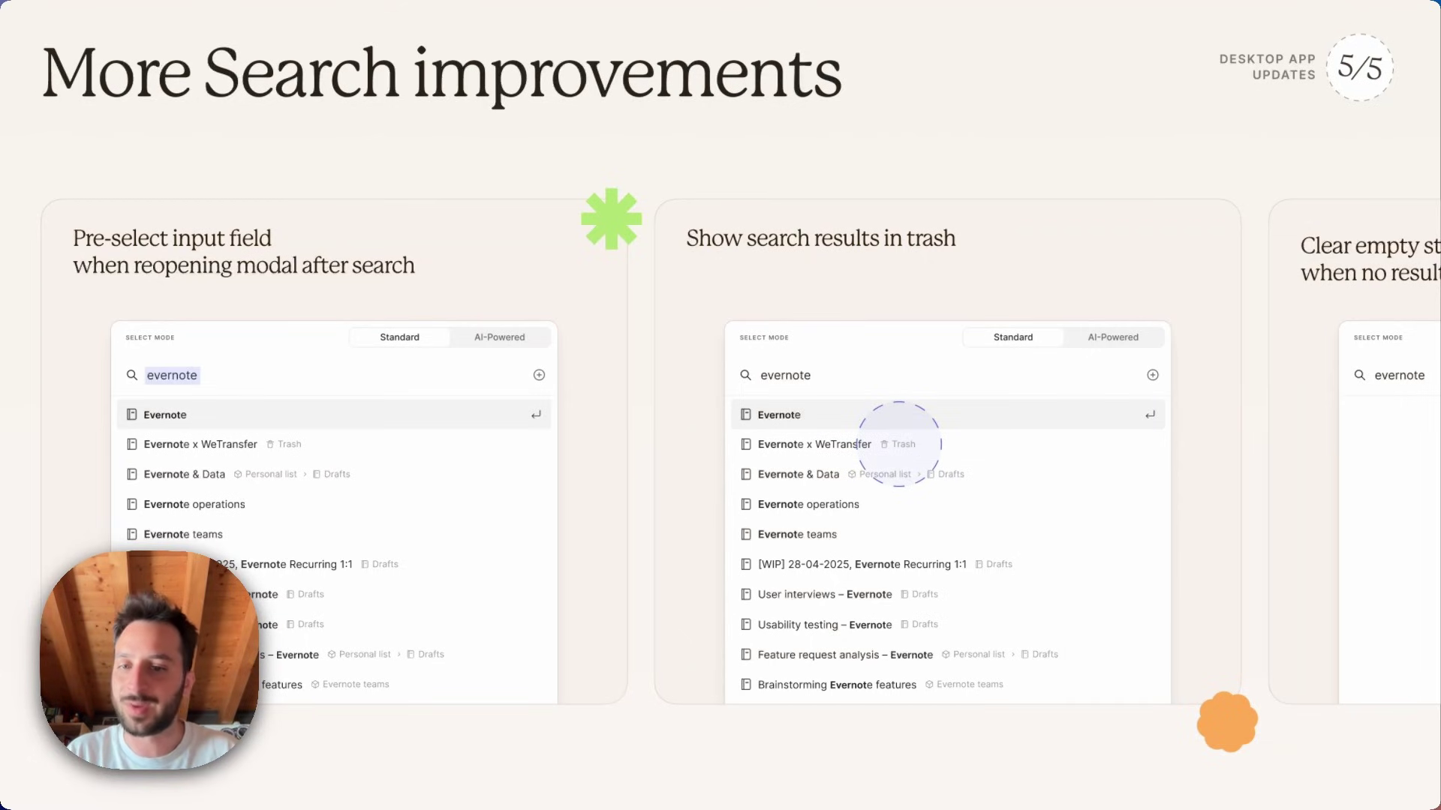
Pan across the 'More Search improvements' slide to reveal the remaining feature cards.
key(Right)
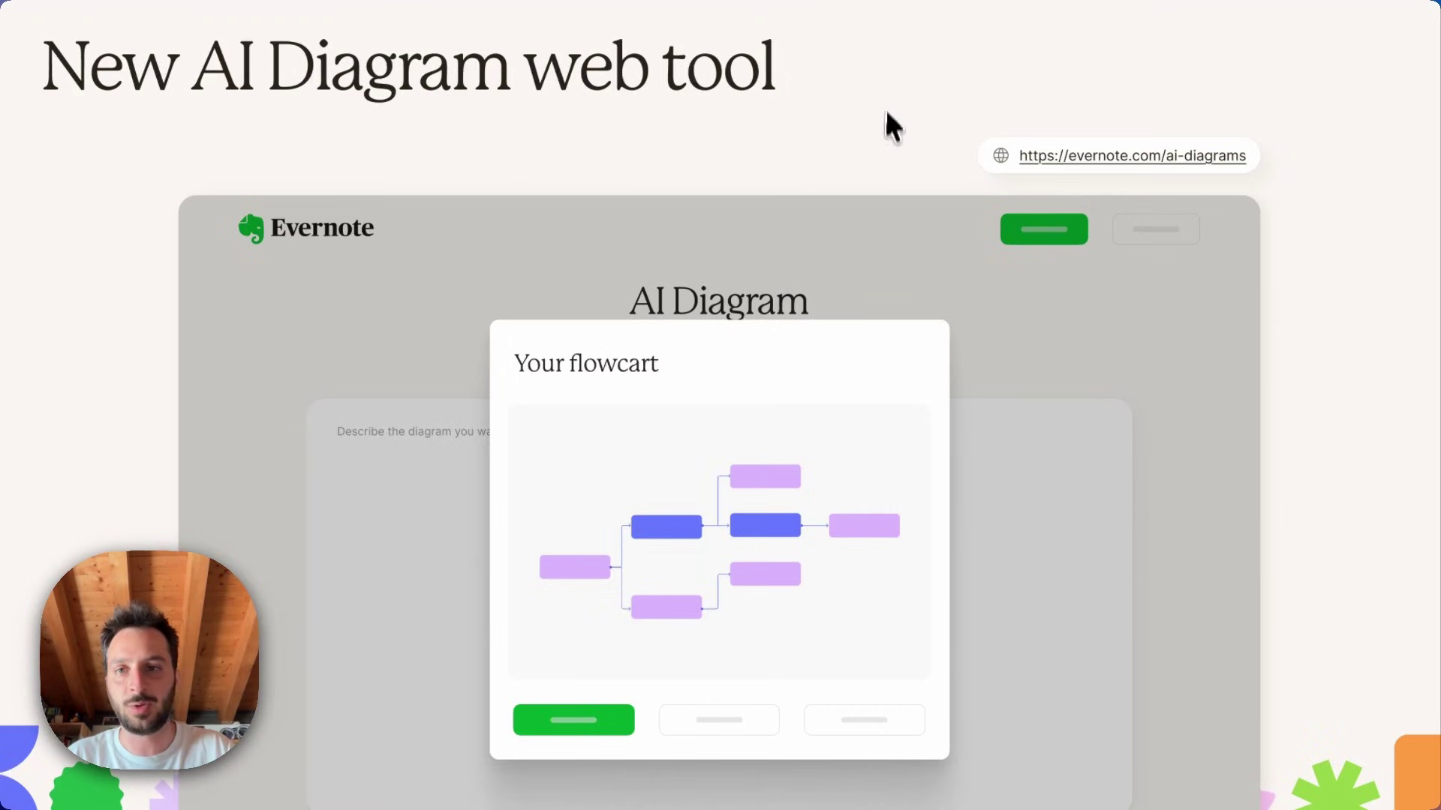
Advance to the 'New AI Detector web tool' slide showing the 40.5% result.
key(Right)
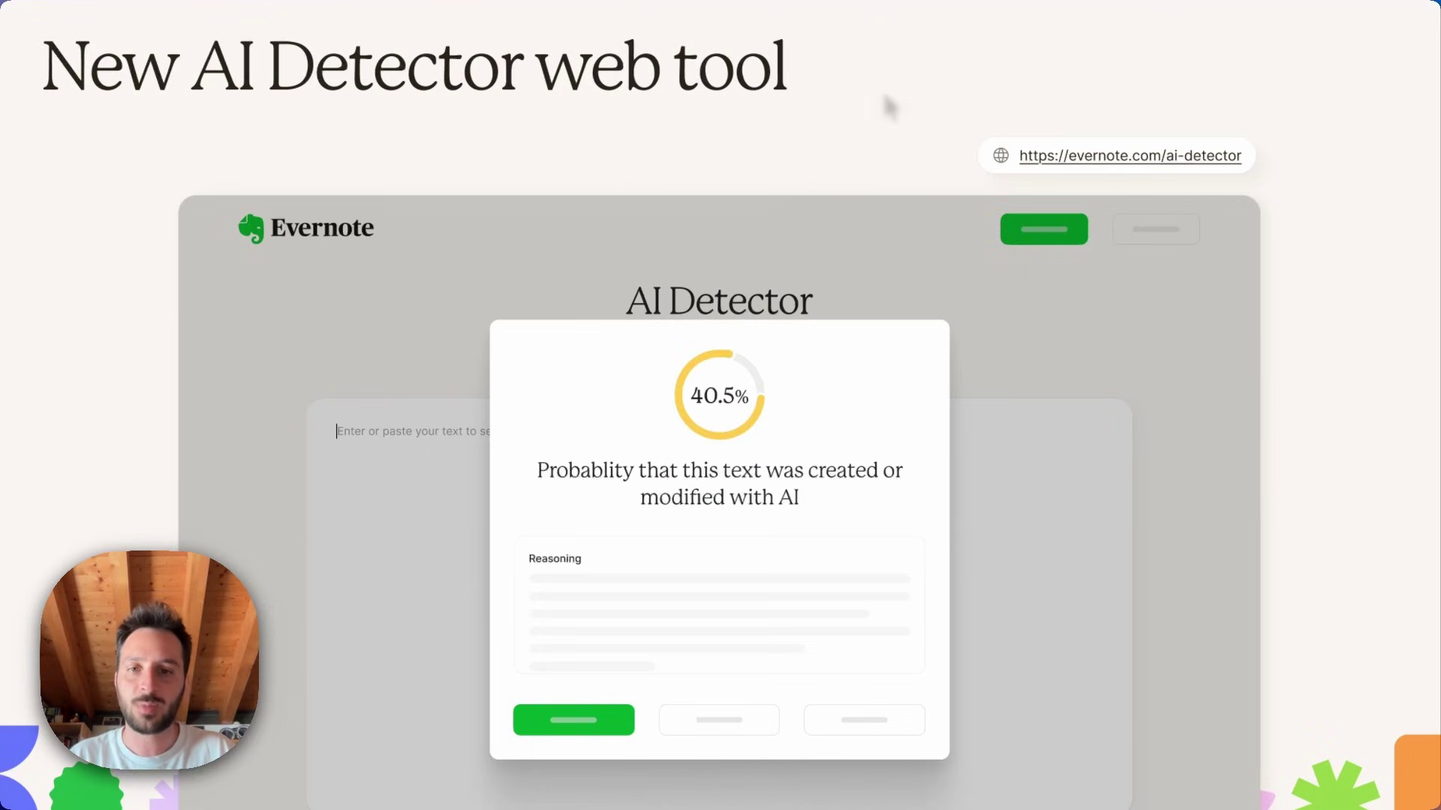